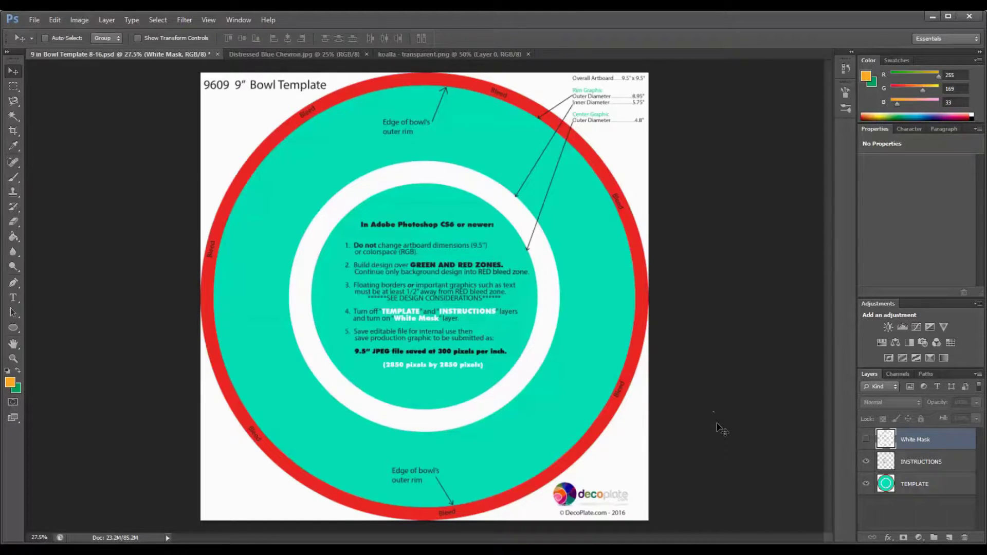
Toggle the TEMPLATE, White Mask and INSTRUCTIONS layers to compare, leaving TEMPLATE and INSTRUCTIONS showing.
click(867, 485)
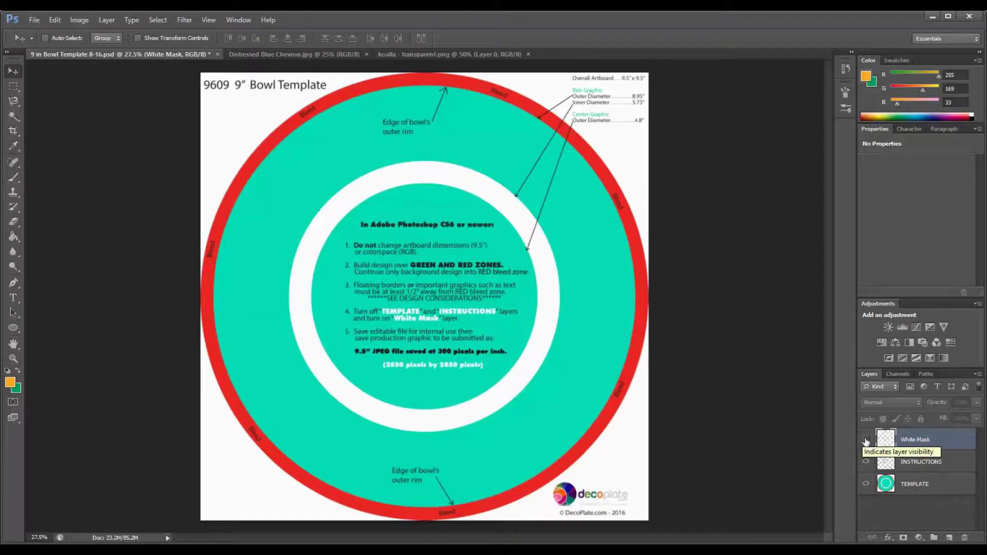
click(866, 441)
click(867, 485)
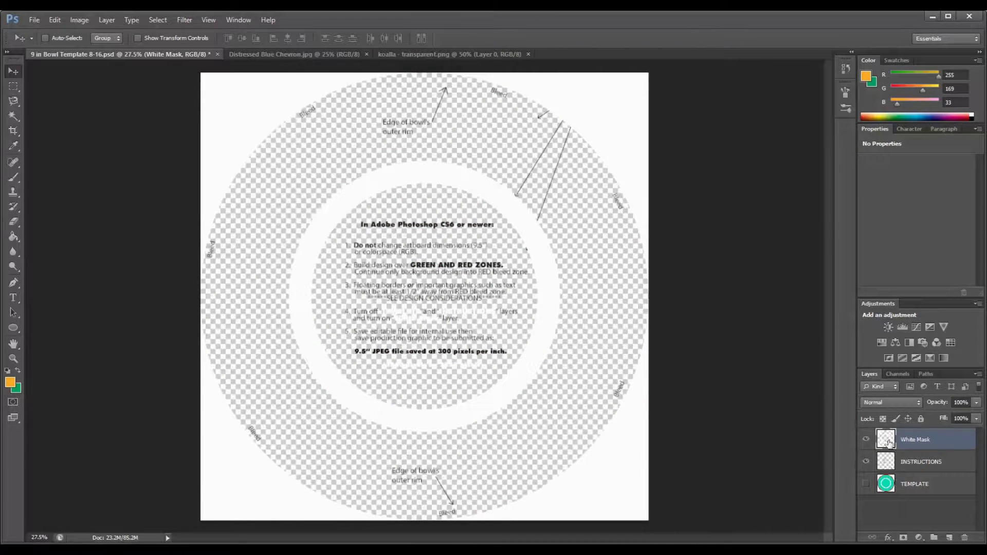
click(867, 440)
click(867, 440)
click(866, 461)
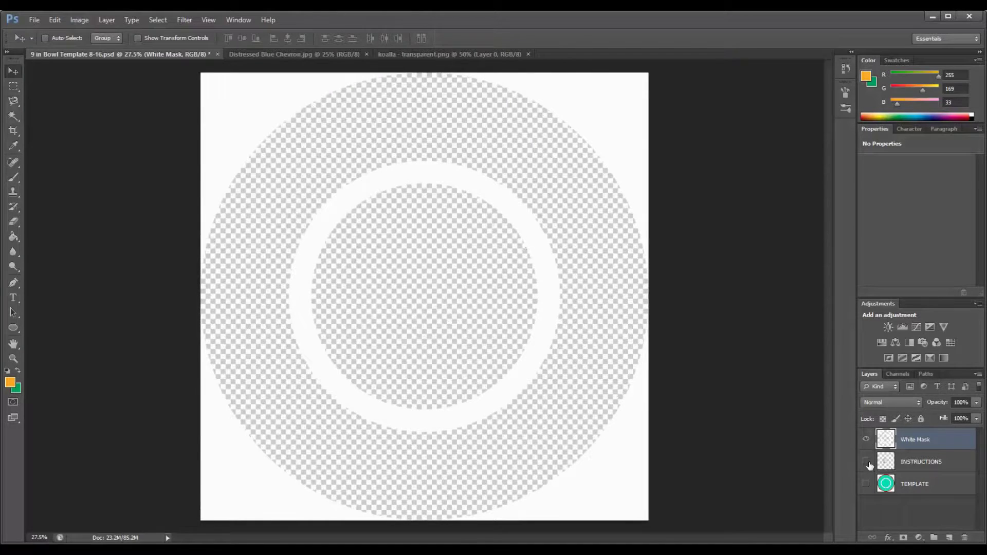
click(866, 441)
click(866, 483)
click(866, 461)
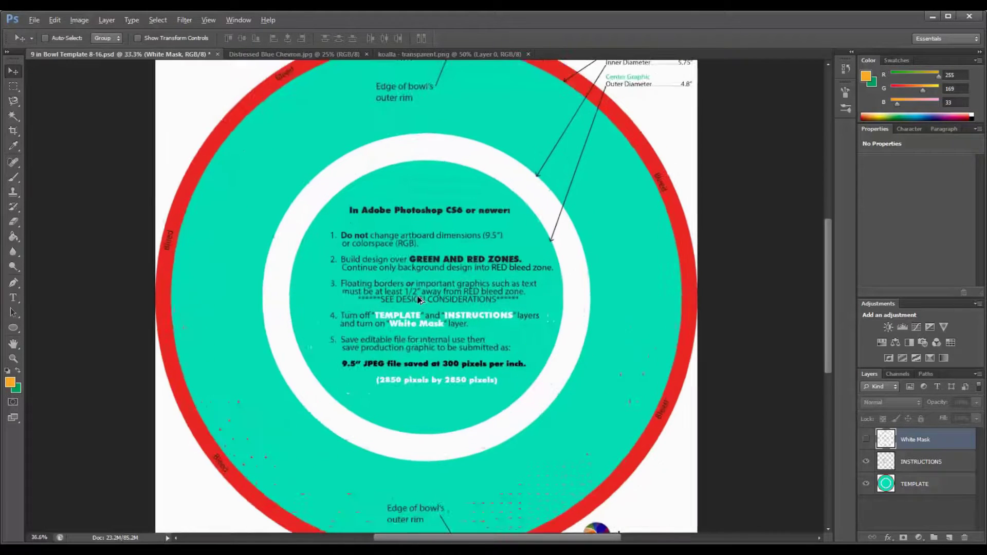
scroll(448, 301, up, 3)
scroll(428, 288, up, 1)
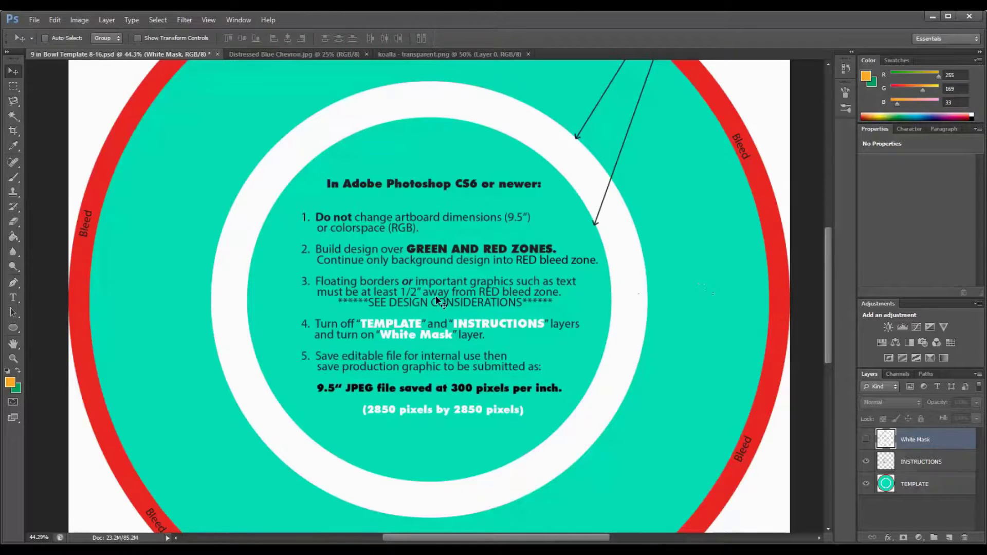
scroll(438, 303, down, 1)
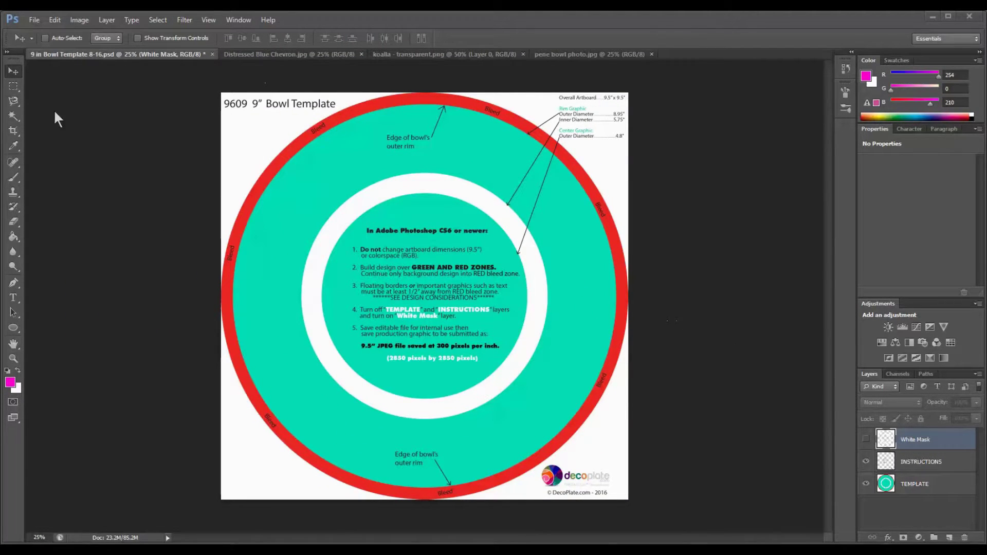
Paste the Distressed Blue Chevron image above TEMPLATE, hide INSTRUCTIONS and show White Mask.
click(239, 54)
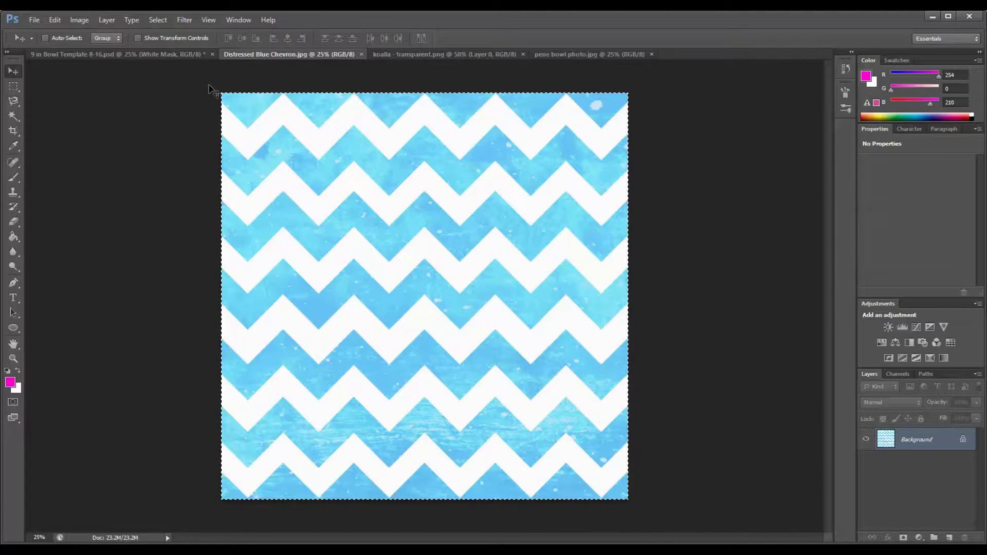
click(129, 53)
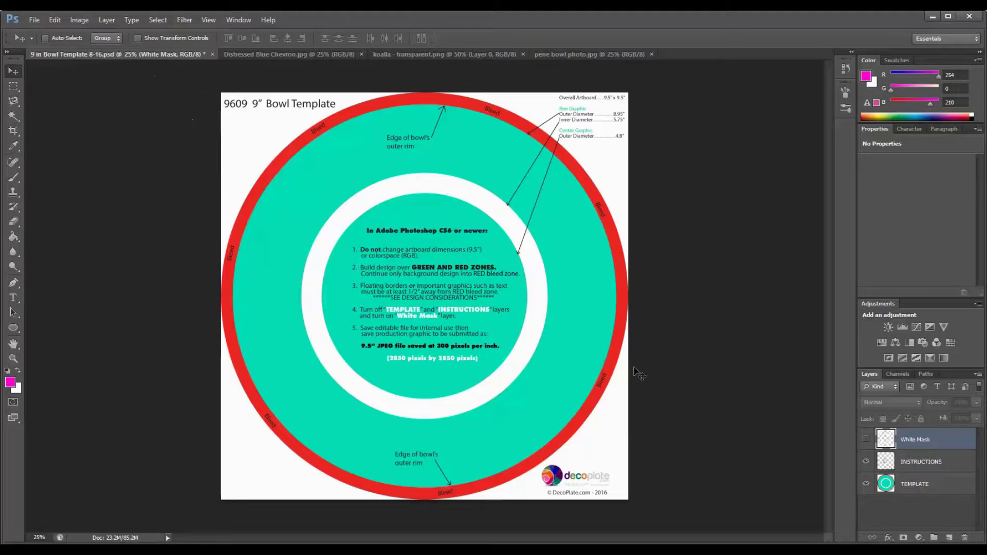
click(931, 487)
key(ctrl+v)
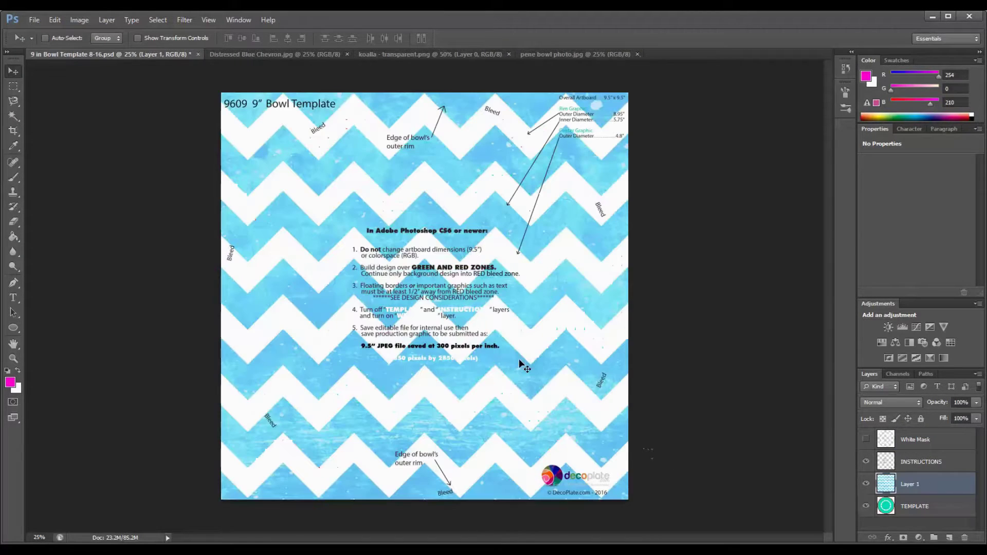
click(866, 461)
click(867, 440)
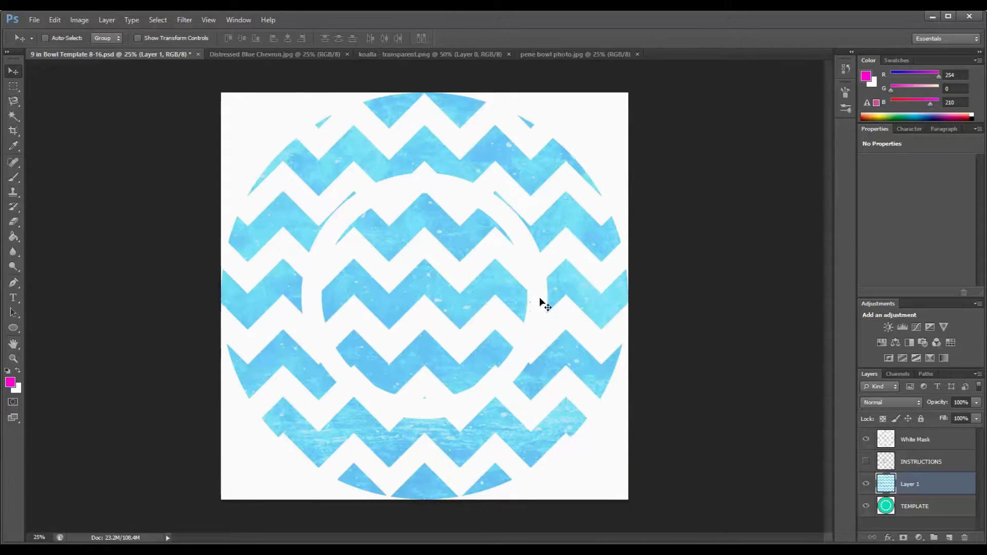
click(556, 55)
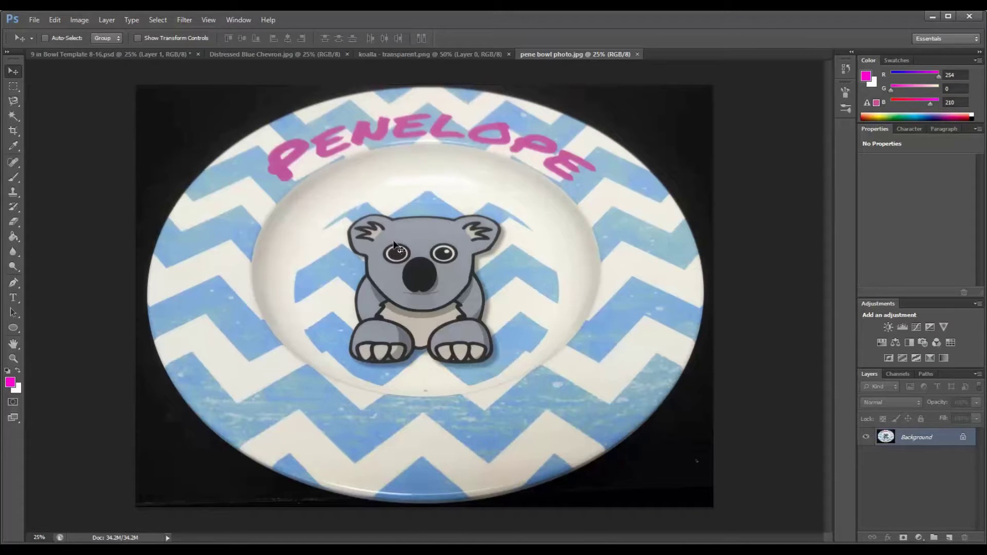
click(158, 53)
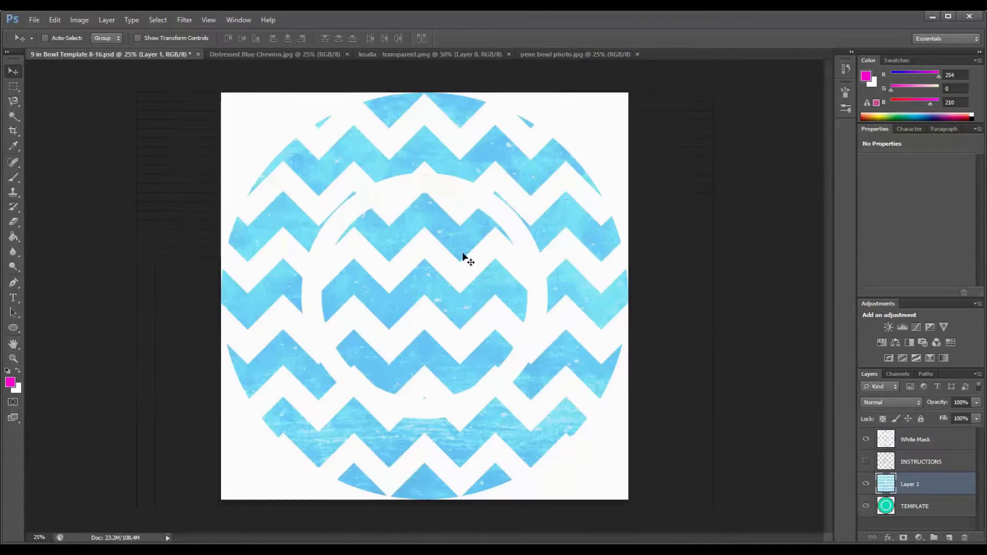
click(13, 85)
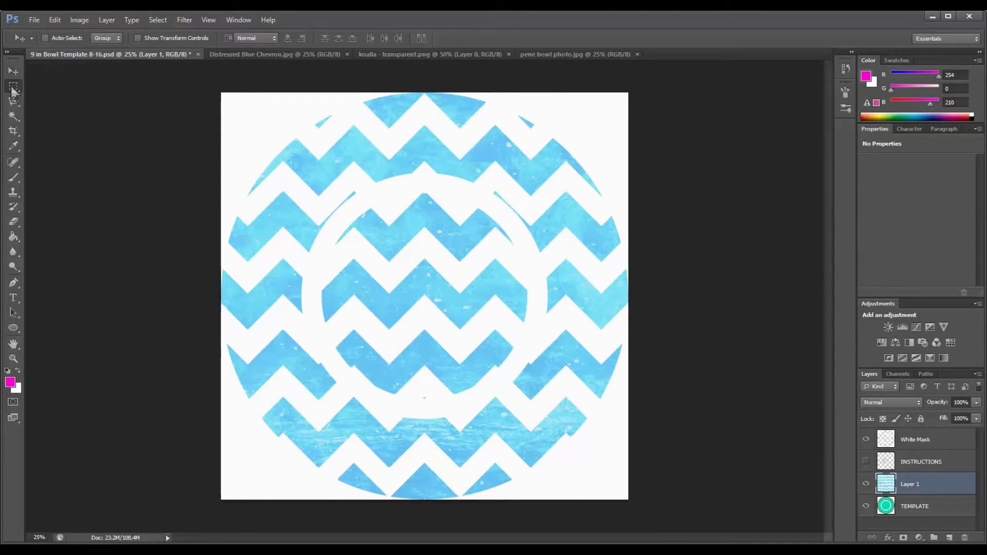
Paste the koala, nudge it to the bowl centre, and start a text layer above it.
click(402, 54)
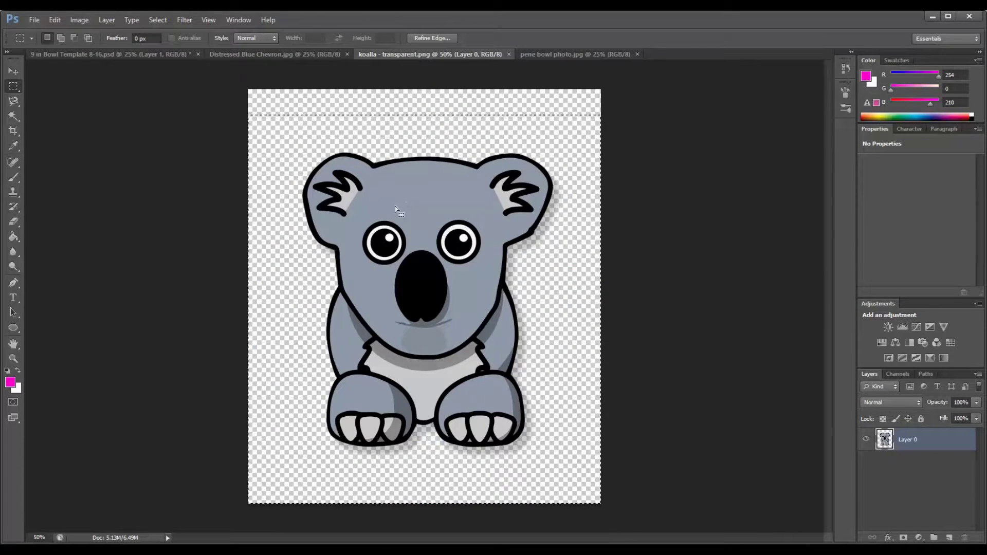
click(103, 53)
key(ctrl+v)
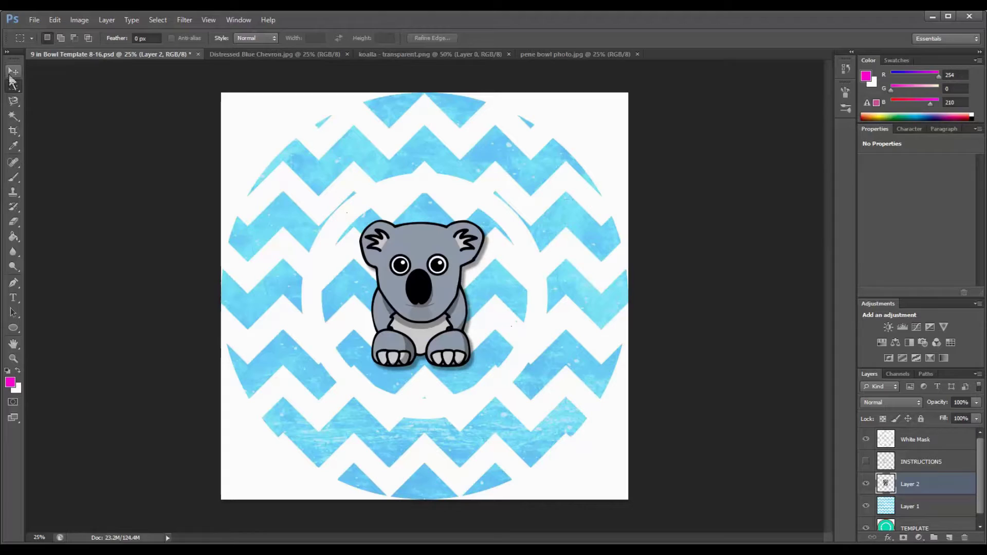
click(13, 70)
drag(430, 295, 433, 300)
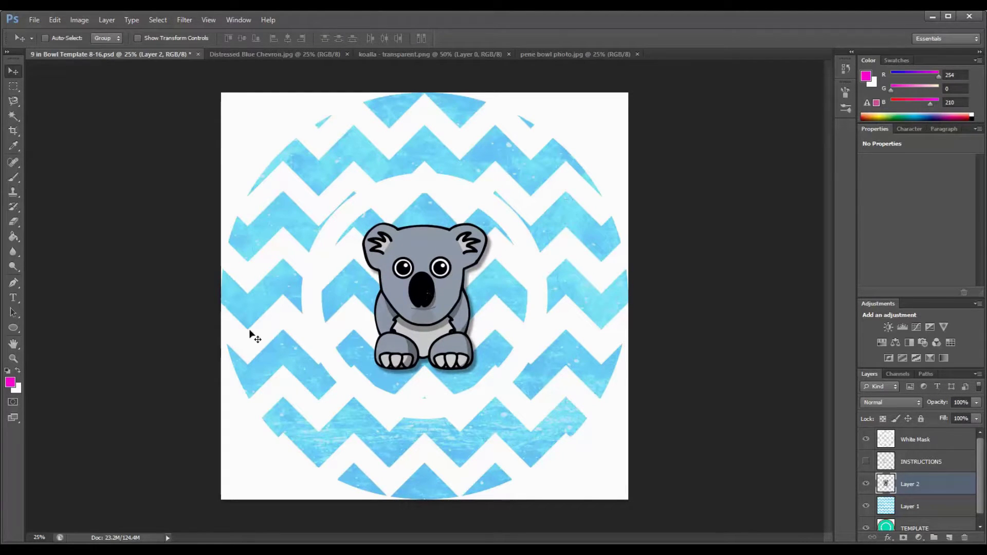
click(13, 298)
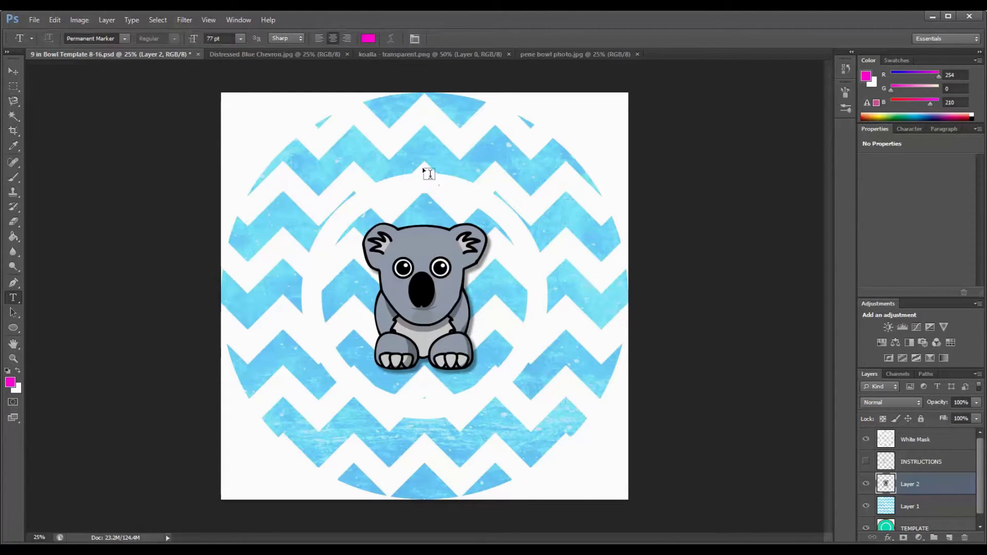
click(424, 169)
text(P)
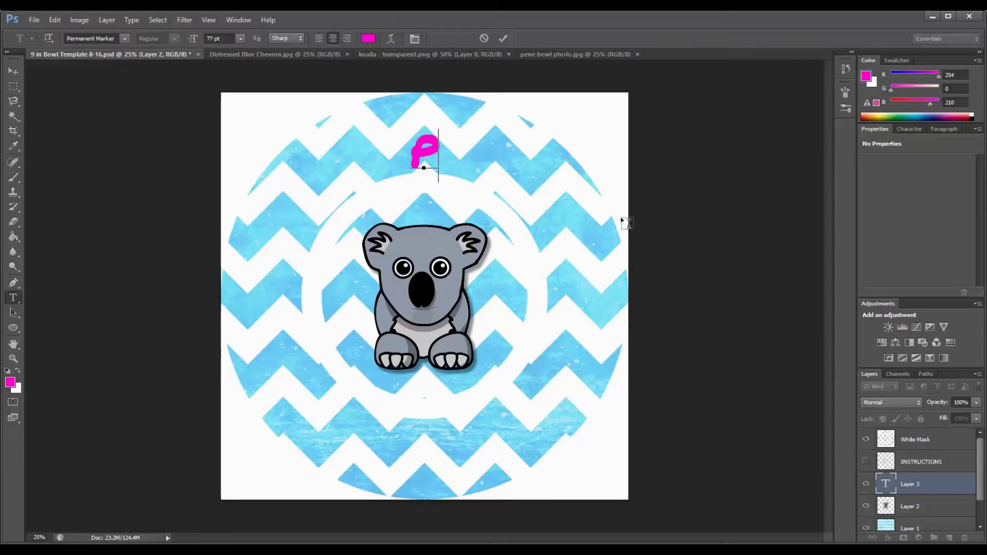
text(Enelope)
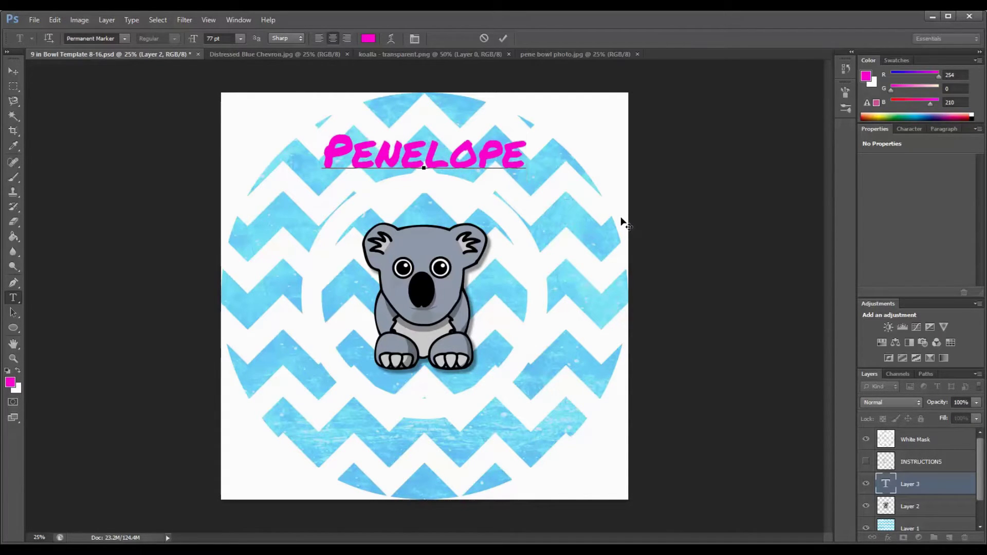
Warp Penelope with the Arc style at about +72 bend and lower it over the koala.
click(391, 38)
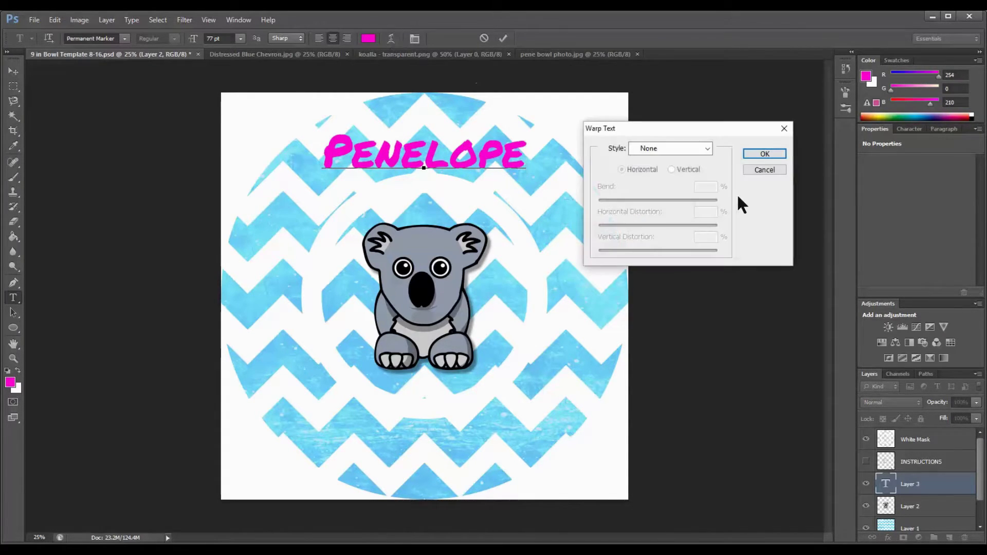
click(706, 148)
click(669, 179)
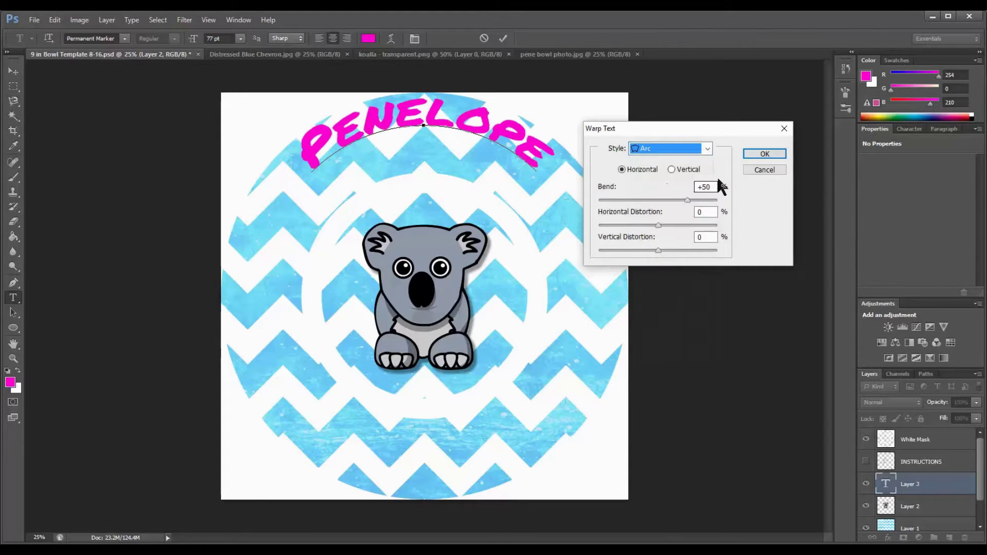
click(703, 188)
key(Up)
key(Up)
key(Up)
key(Up)
key(Up)
key(Up)
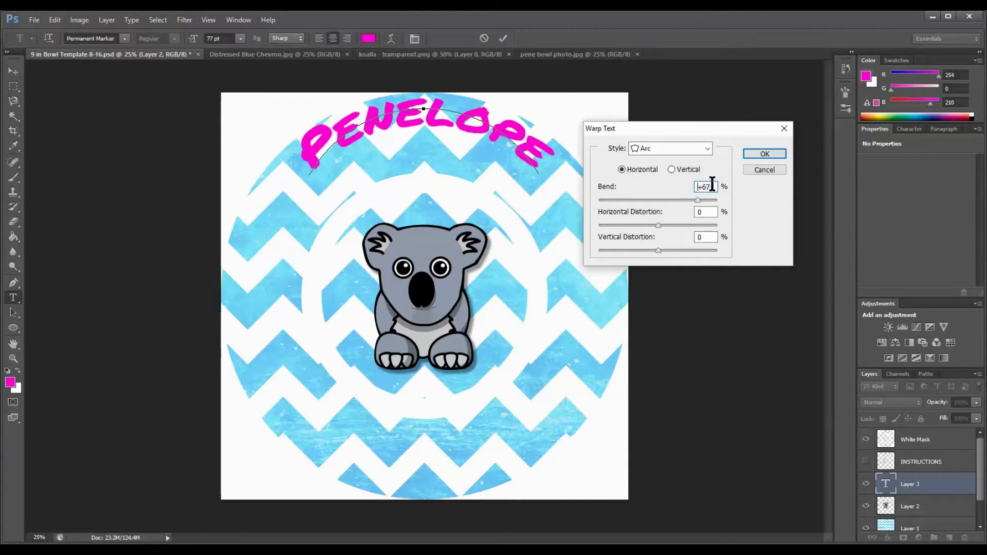
key(Up)
key(Up)
key(Up)
drag(463, 108, 462, 177)
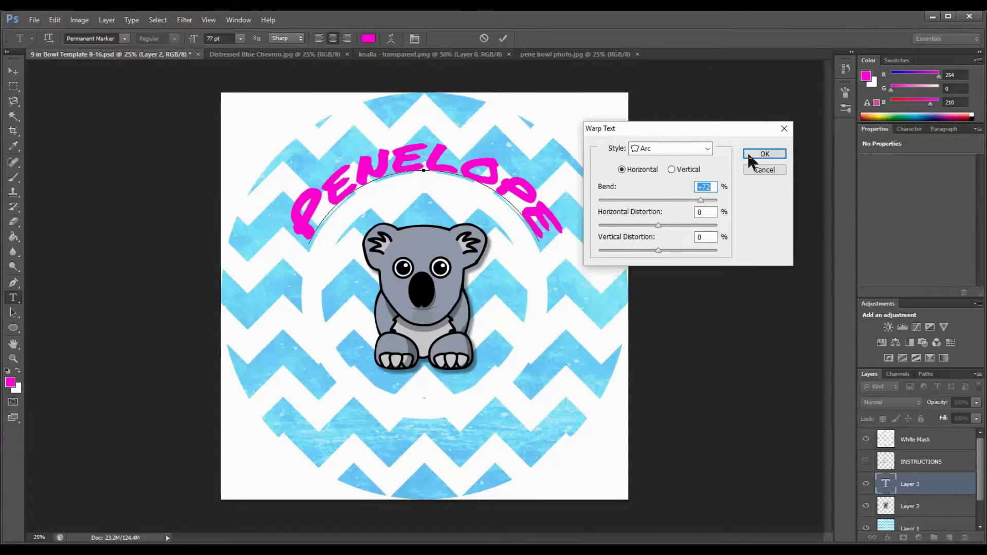
click(764, 153)
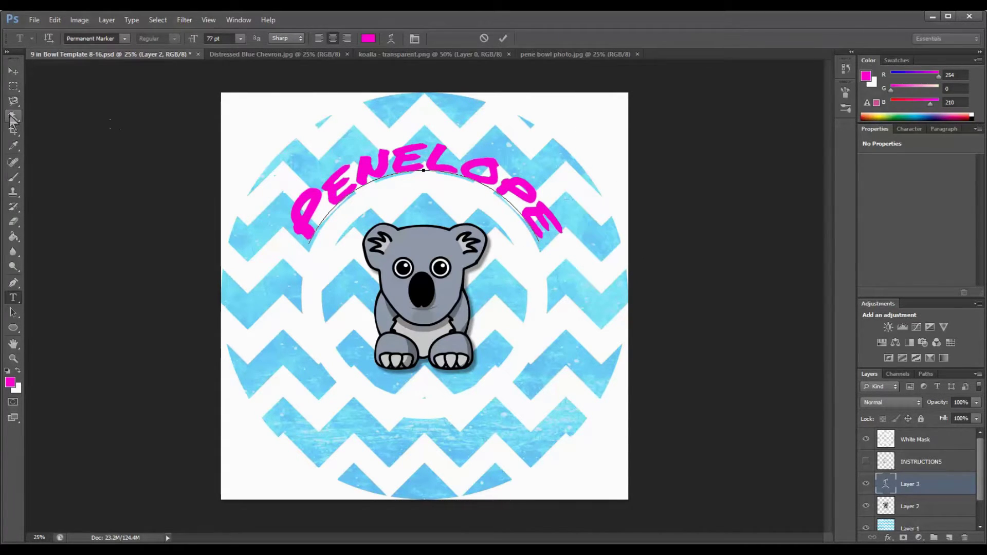
Commit the text and save the design as Pene Bowl in PSD format.
click(12, 70)
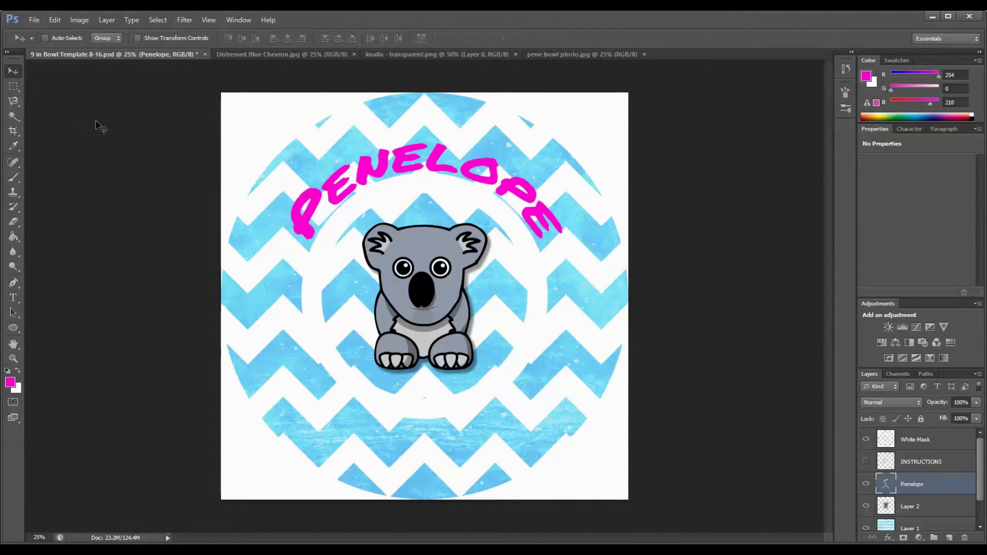
click(34, 20)
click(75, 157)
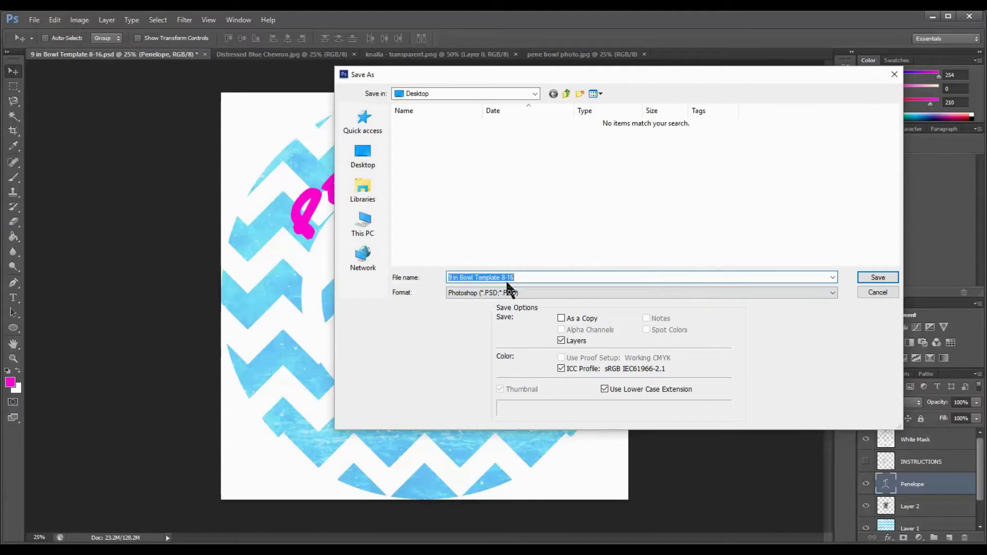
text(Pen)
text(e Bowl)
click(880, 277)
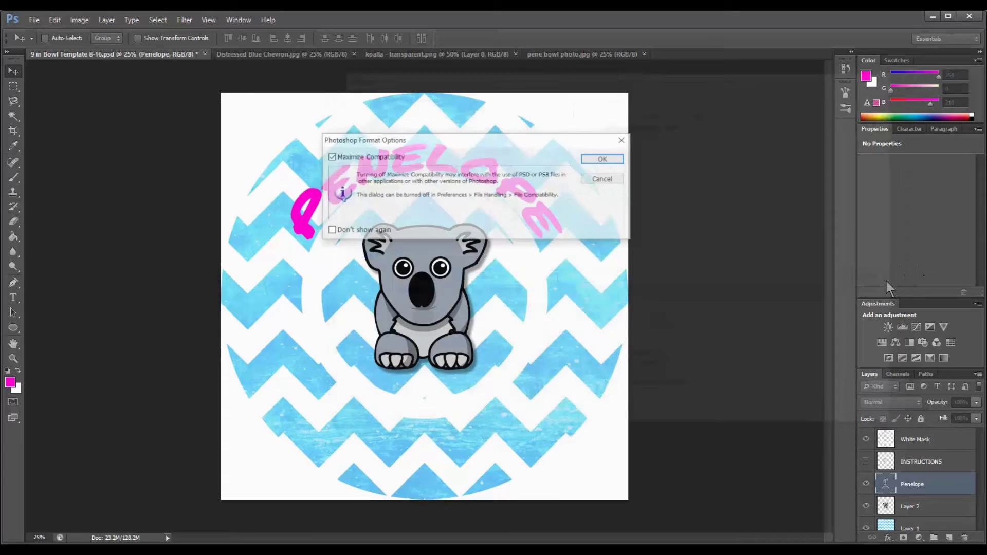
click(604, 160)
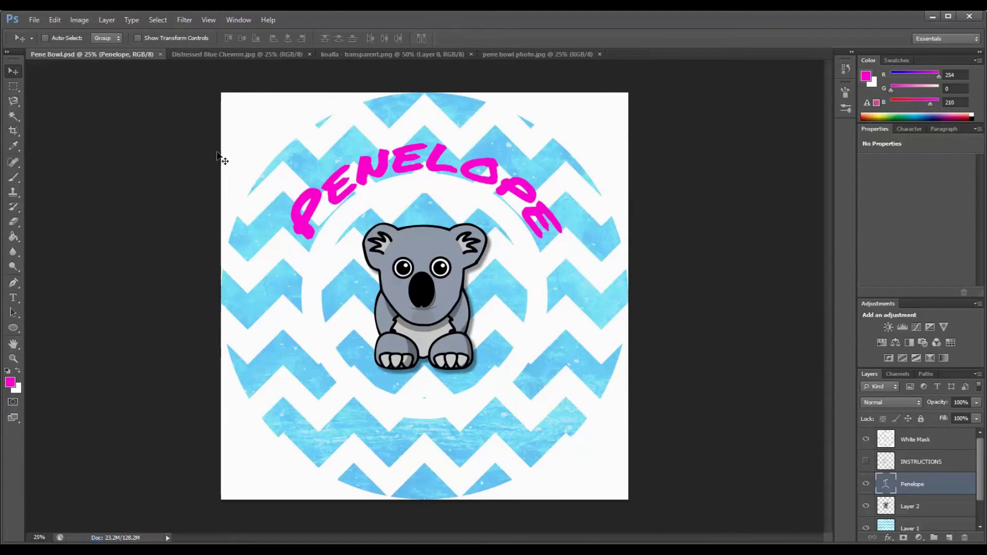
click(33, 20)
Save a maximum-quality JPEG copy of Pene Bowl, then bring up pene bowl photo.jpg.
click(45, 157)
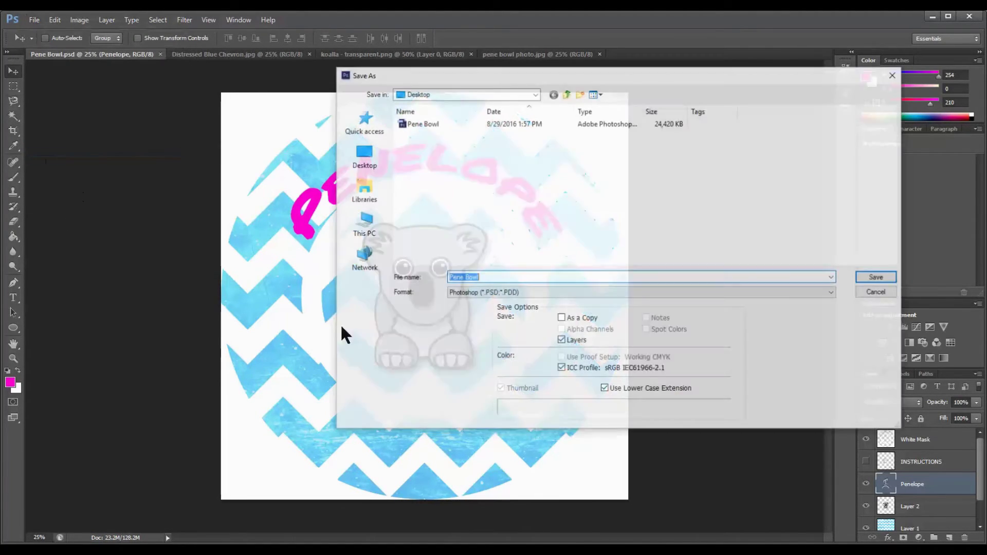
click(488, 292)
click(480, 362)
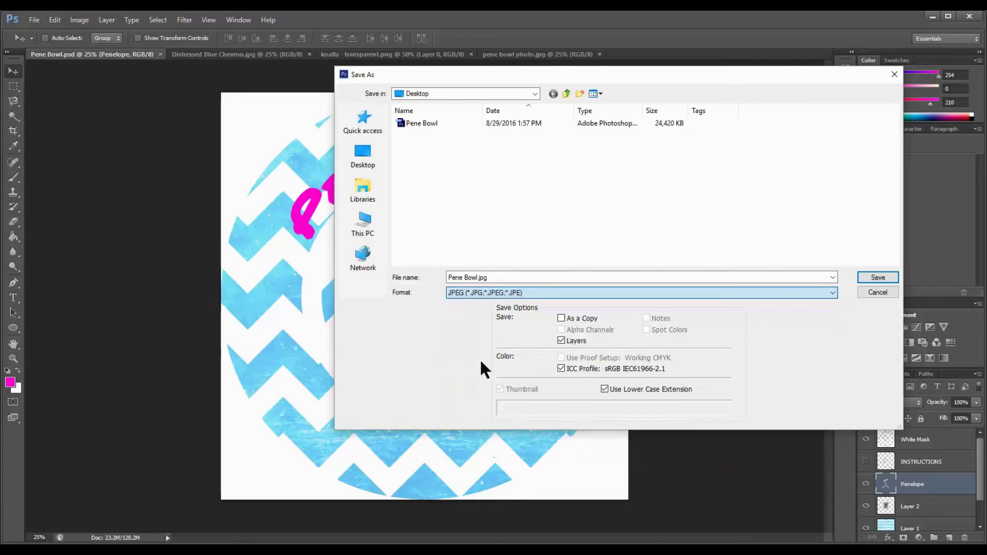
click(878, 279)
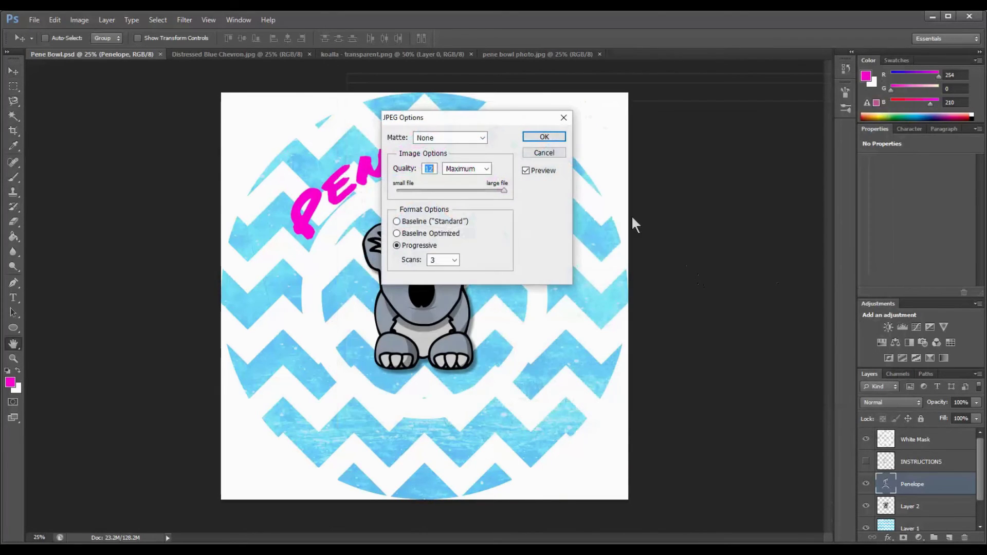
click(547, 138)
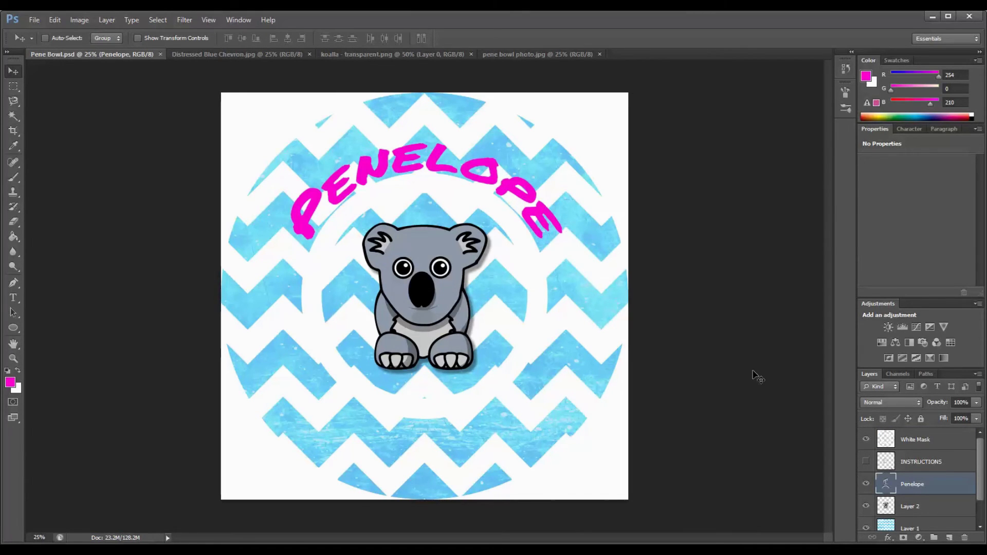
click(522, 54)
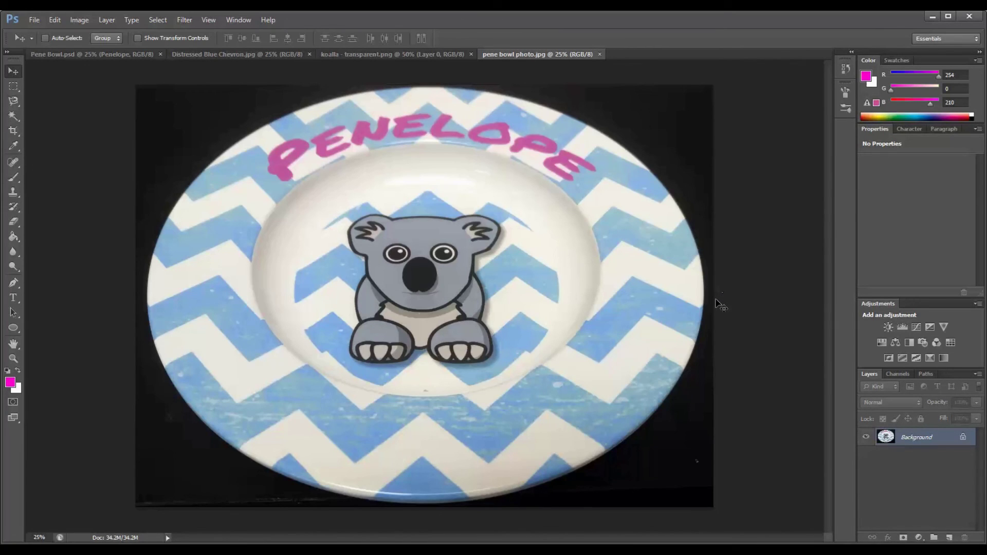